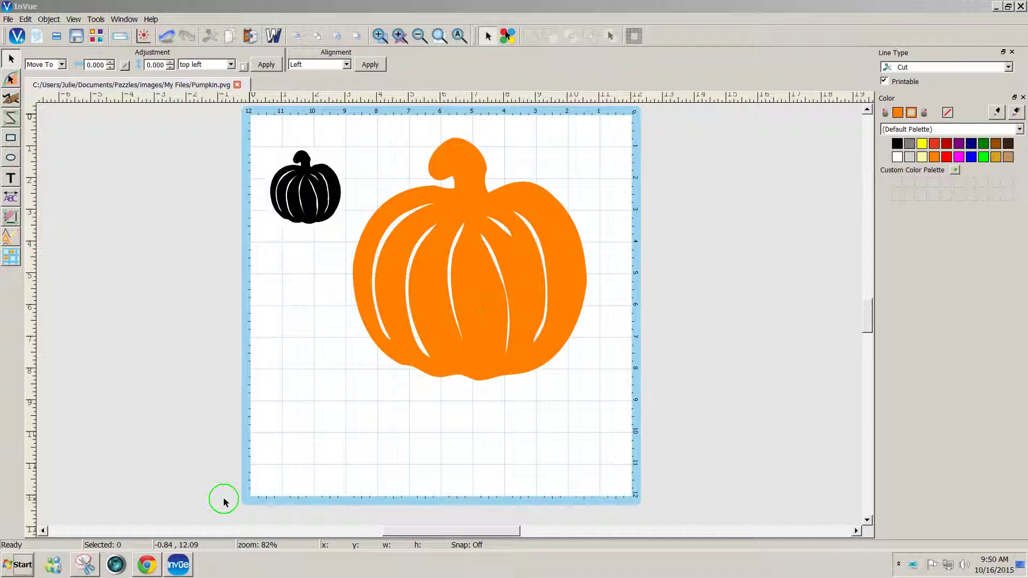
Switch to Chrome, find the solid ribbed pumpkin from vector-magz.com in the pumpkin silhouette image results, and copy the image
{"action": "left_click", "coordinate": [145, 565]}
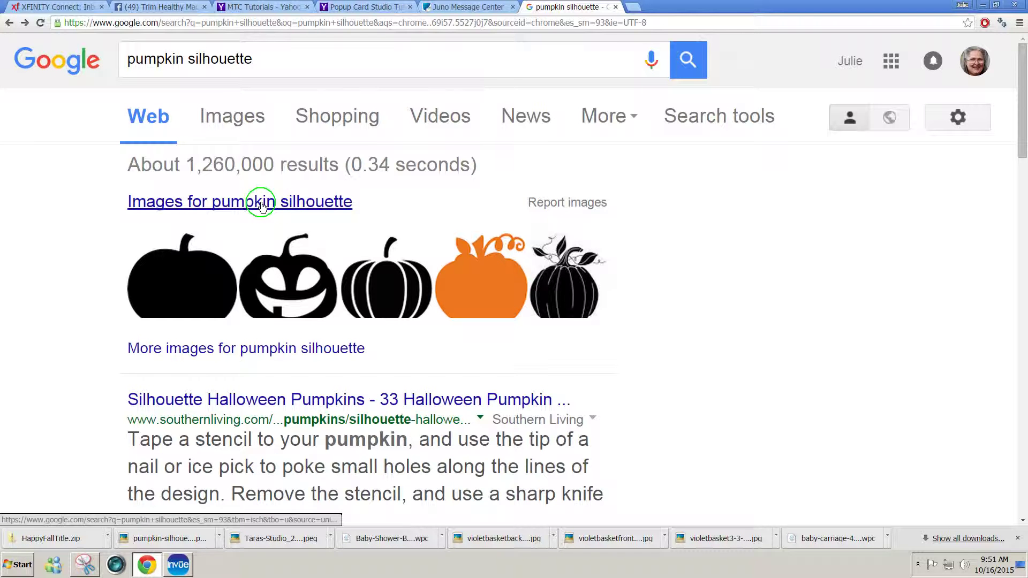
{"action": "left_click", "coordinate": [222, 207]}
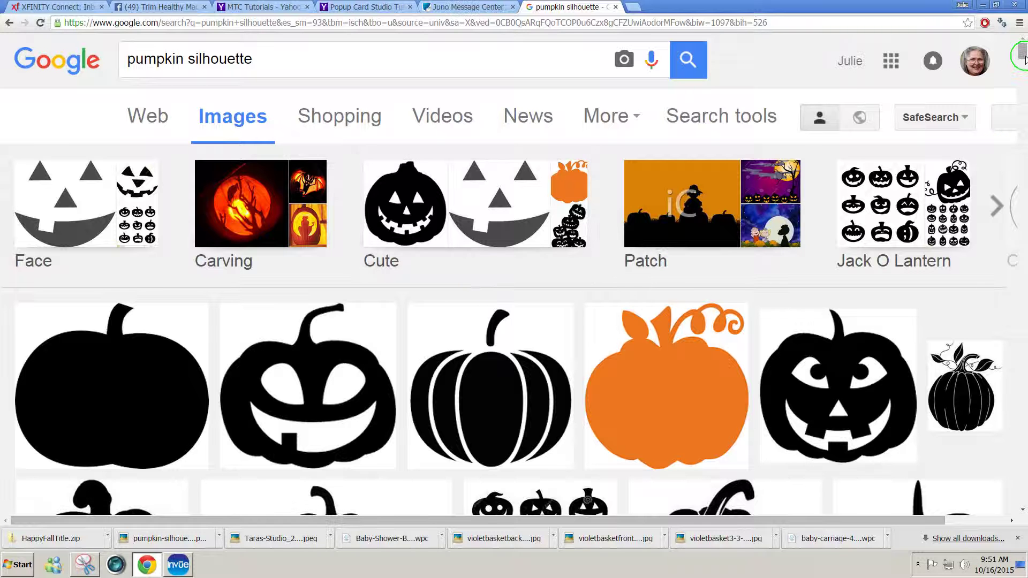
{"action": "left_click_drag", "start_coordinate": [1023, 53], "coordinate": [1020, 71]}
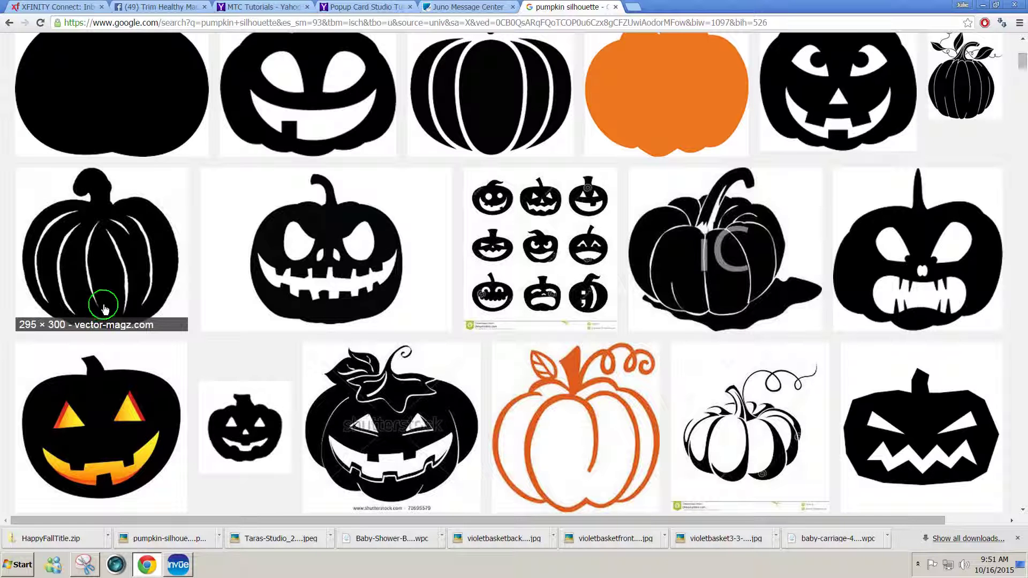
{"action": "left_click", "coordinate": [110, 283]}
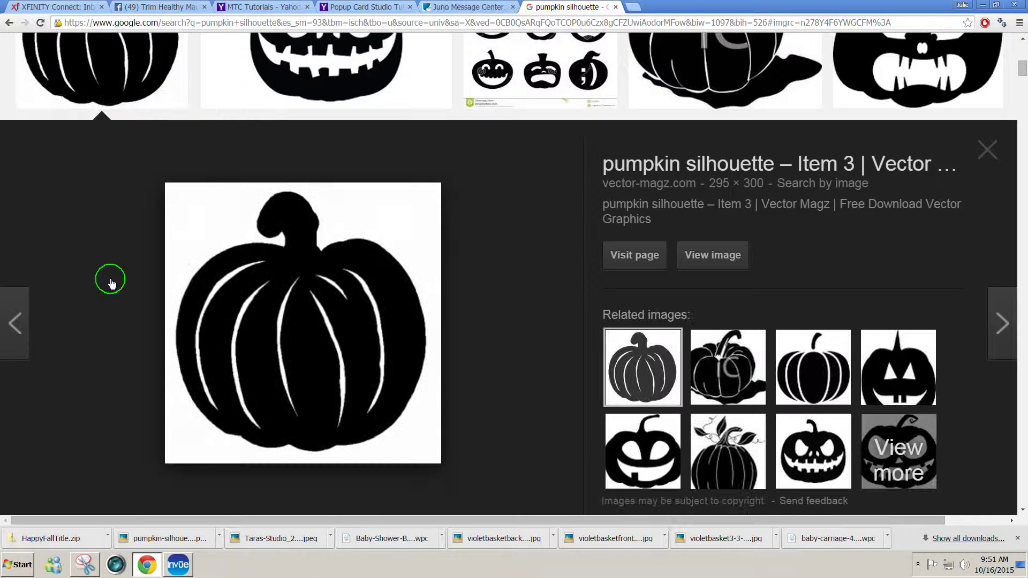
{"action": "right_click", "coordinate": [326, 341]}
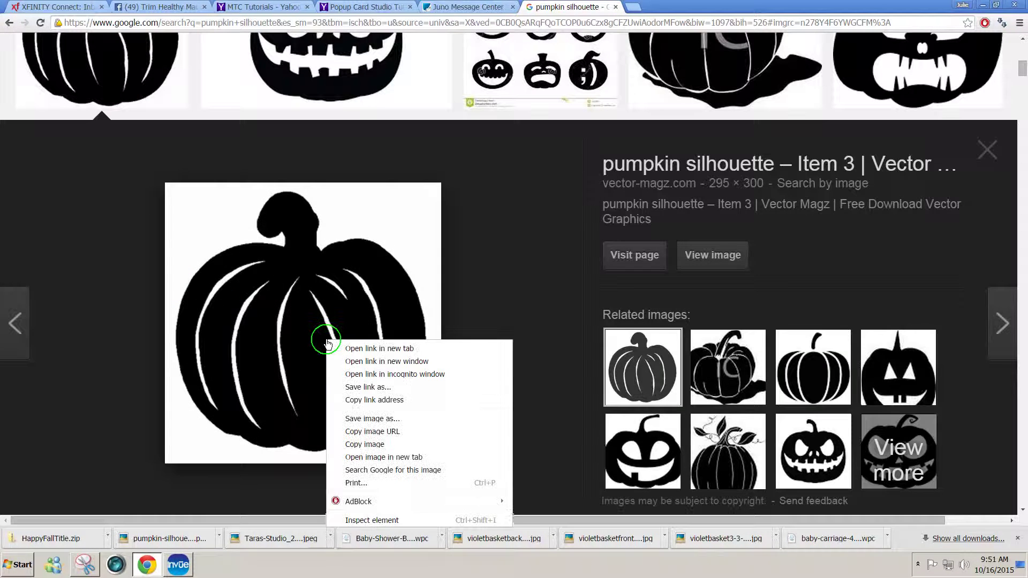
{"action": "left_click", "coordinate": [379, 445]}
Switch to InVue, create a new 12 x 12 in page, and paste the copied pumpkin image onto it
{"action": "left_click", "coordinate": [172, 566]}
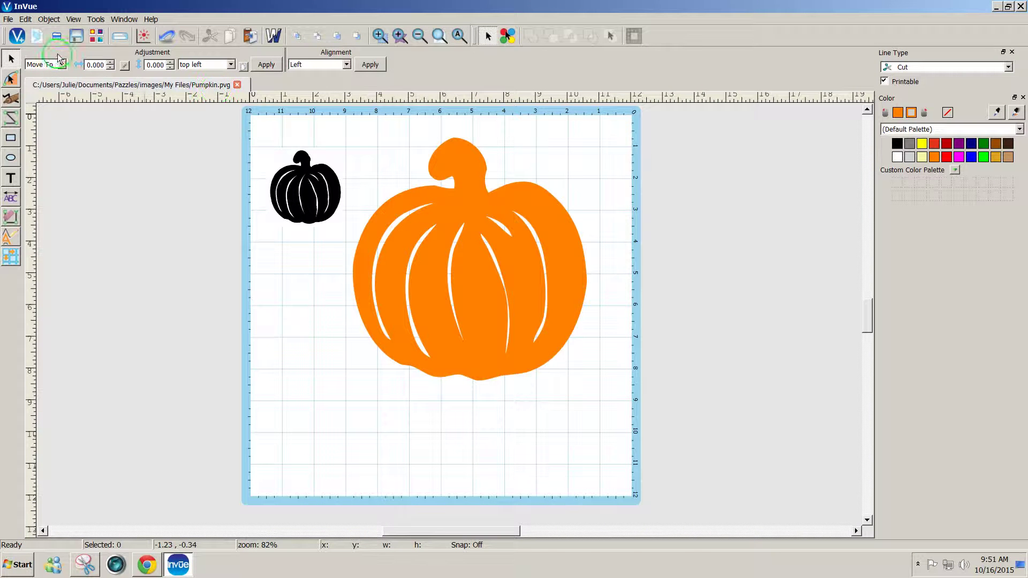
{"action": "left_click", "coordinate": [36, 36]}
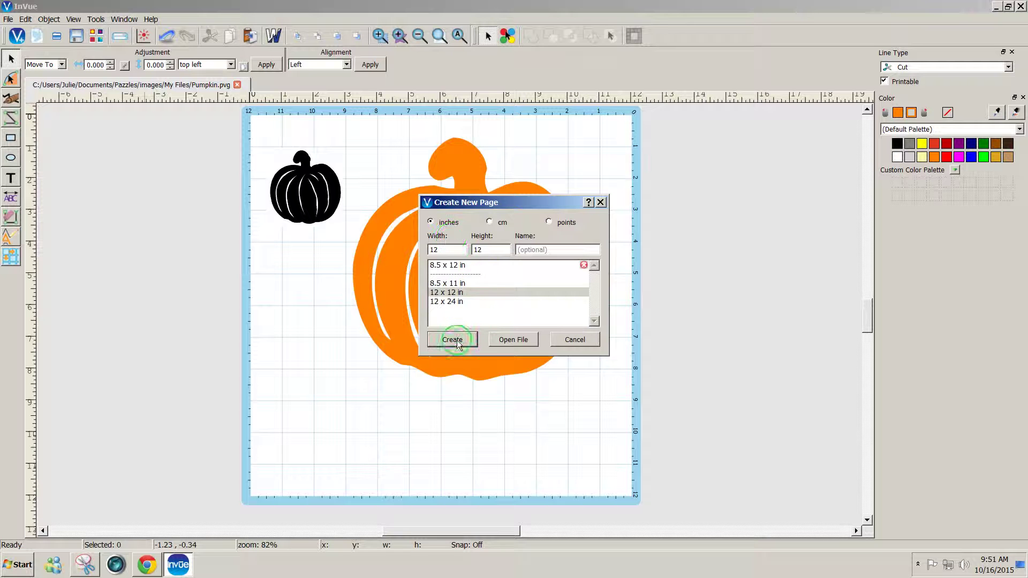
{"action": "left_click", "coordinate": [454, 341]}
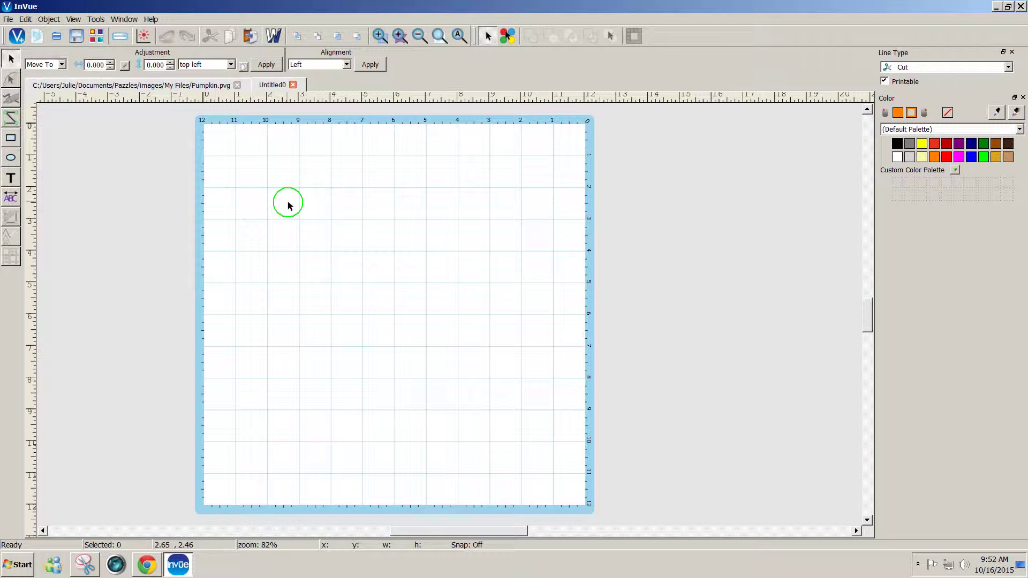
{"action": "key", "text": "ctrl+v"}
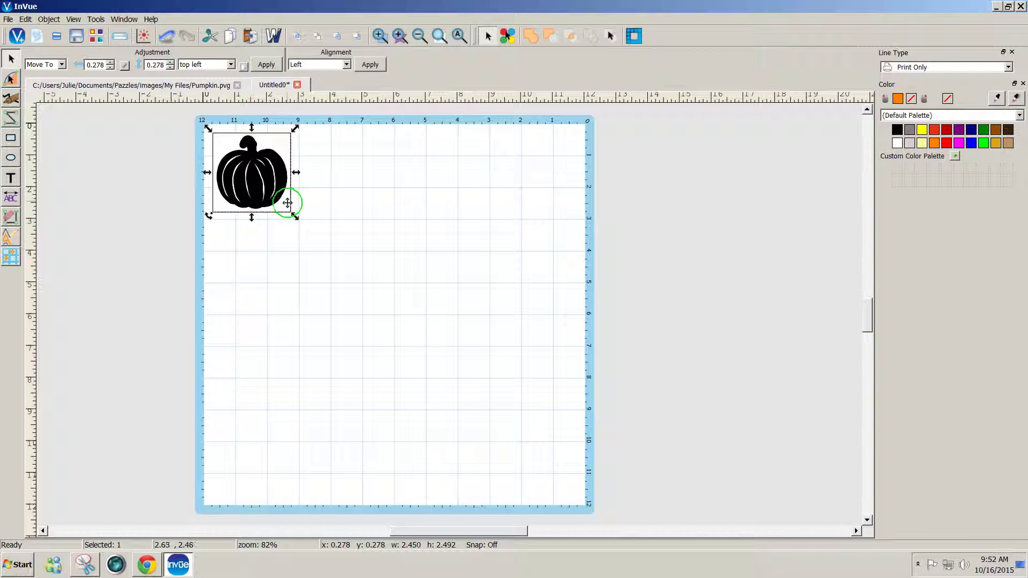
{"action": "left_click", "coordinate": [25, 20]}
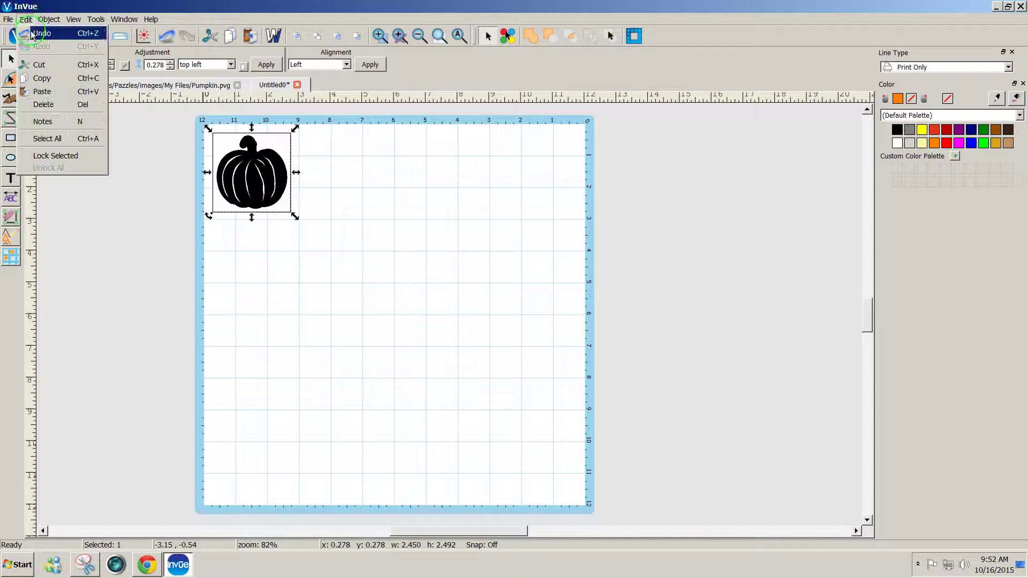
{"action": "left_click", "coordinate": [352, 216]}
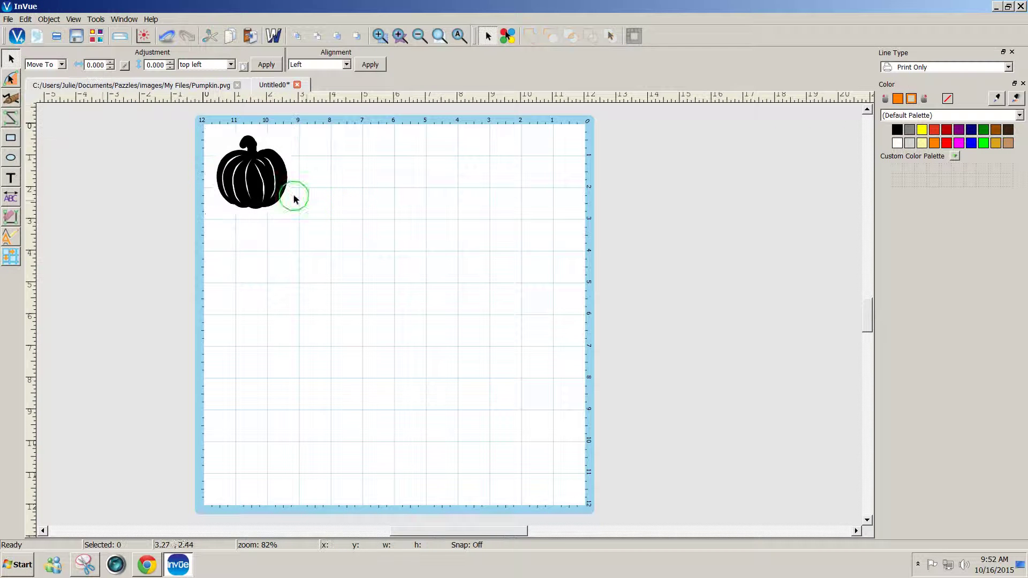
Check the pasted pumpkin image in wireframe view for cut lines, and return to the filled view with the image selected
{"action": "left_click", "coordinate": [235, 187]}
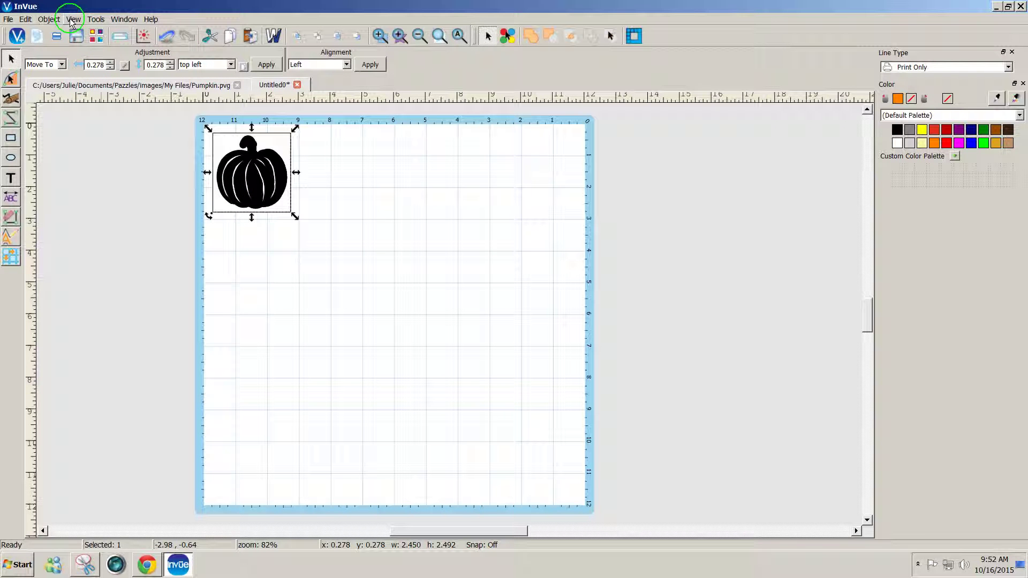
{"action": "left_click", "coordinate": [275, 37]}
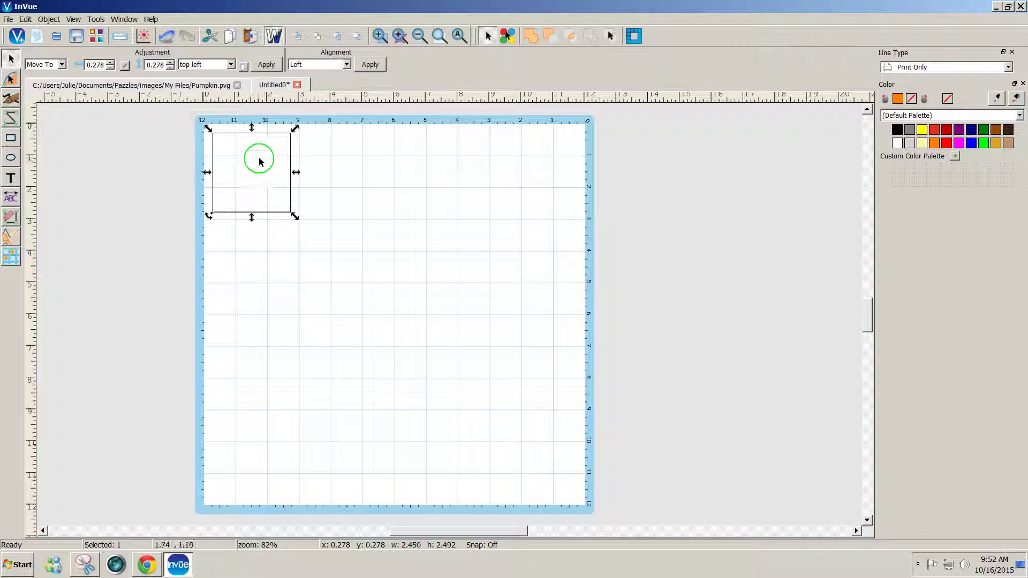
{"action": "left_click", "coordinate": [274, 39]}
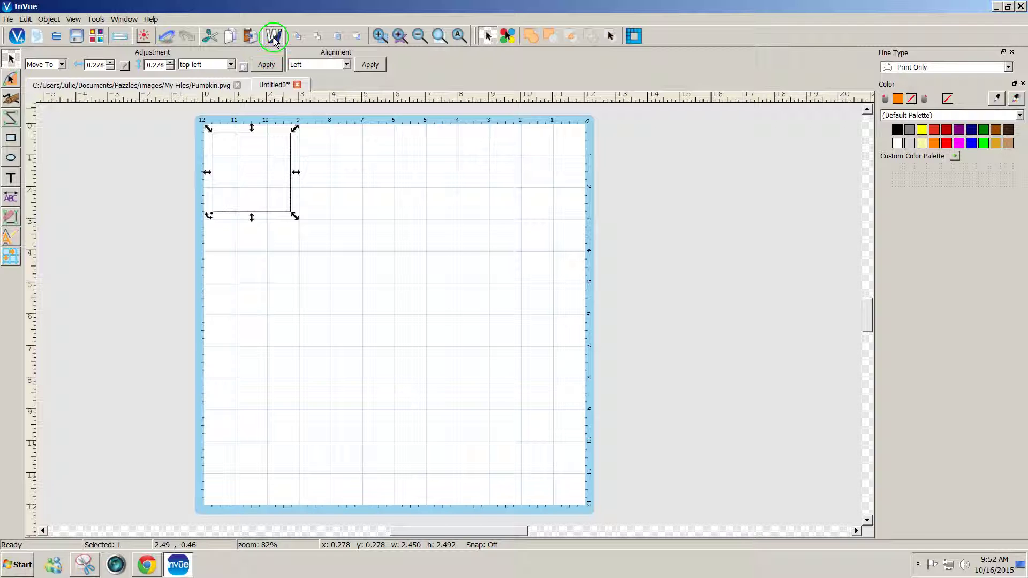
{"action": "left_click", "coordinate": [265, 193]}
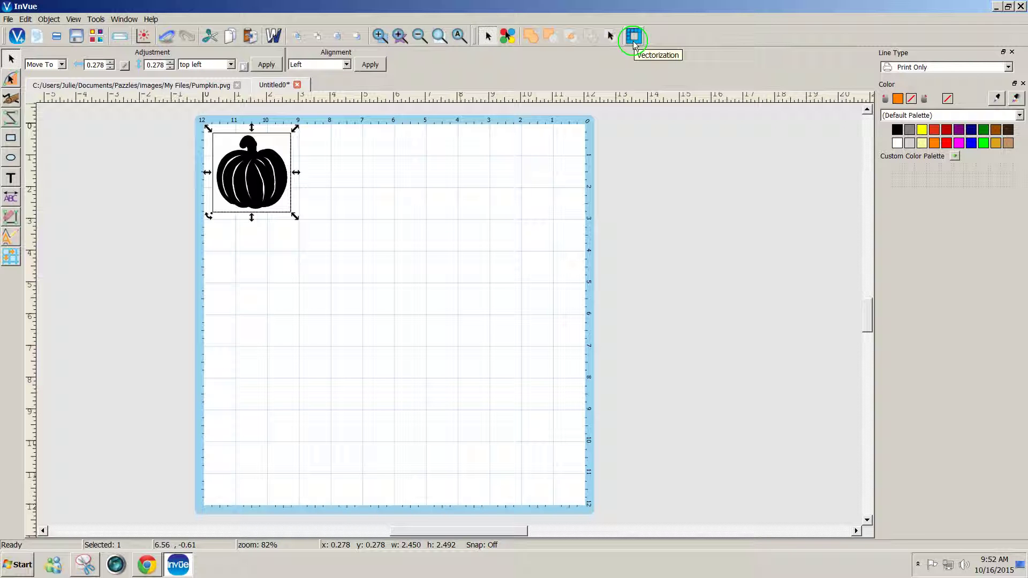
Open image vectorization for the pumpkin, set the scale to 8, and preview the contours
{"action": "left_click", "coordinate": [634, 38]}
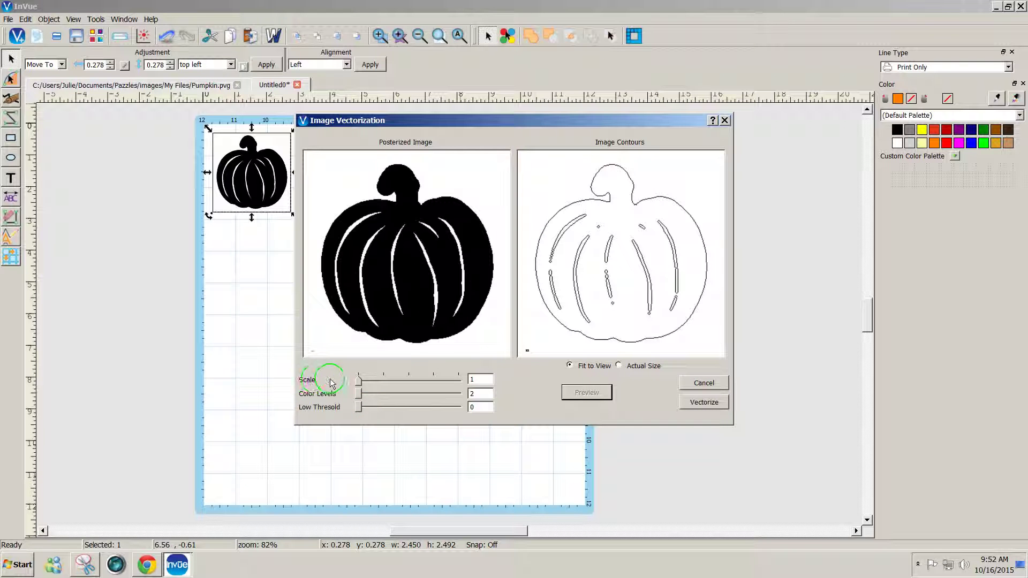
{"action": "left_click_drag", "start_coordinate": [359, 386], "coordinate": [459, 381]}
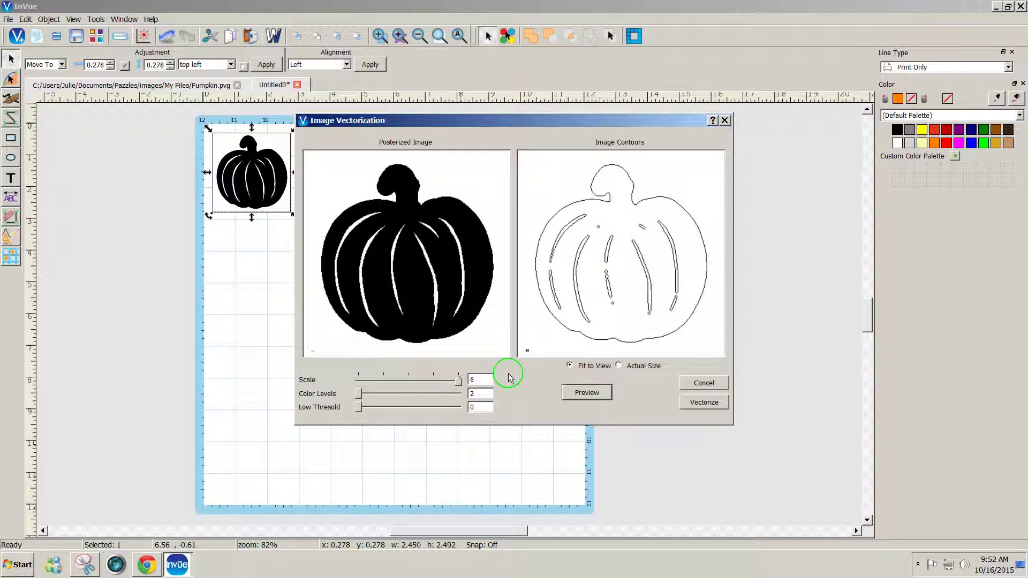
{"action": "mouse_move", "coordinate": [601, 399]}
{"action": "left_mouse_down"}
{"action": "mouse_move", "coordinate": [608, 279]}
{"action": "mouse_move", "coordinate": [594, 294]}
{"action": "mouse_move", "coordinate": [571, 285]}
{"action": "mouse_move", "coordinate": [563, 257]}
{"action": "mouse_move", "coordinate": [674, 281]}
{"action": "mouse_move", "coordinate": [643, 284]}
{"action": "mouse_move", "coordinate": [616, 397]}
{"action": "mouse_move", "coordinate": [598, 395]}
{"action": "left_mouse_up"}
{"action": "left_click", "coordinate": [598, 395]}
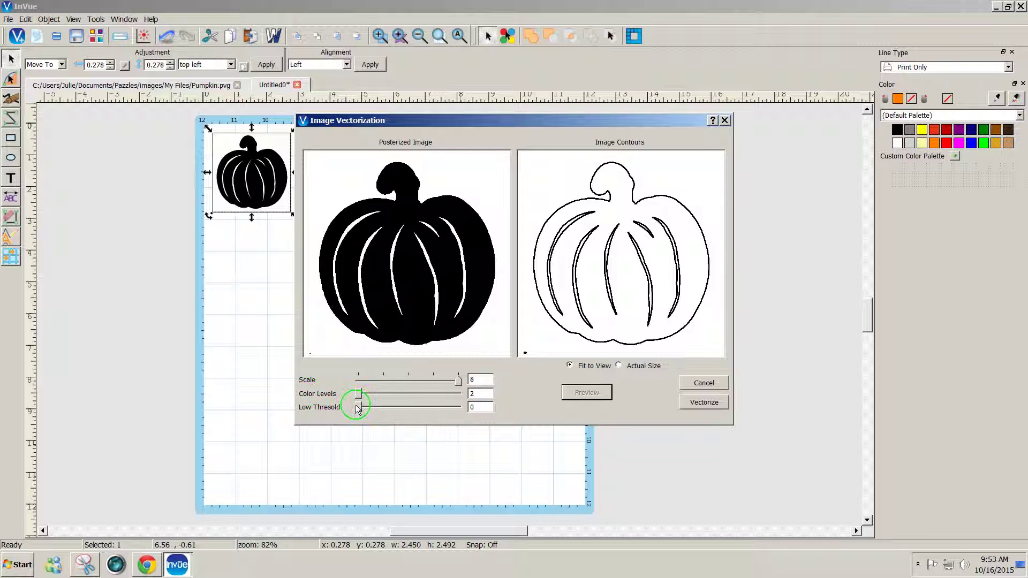
Try a low threshold of 100 in the vectorization preview, and reset the threshold to 0
{"action": "left_click_drag", "start_coordinate": [358, 408], "coordinate": [469, 407]}
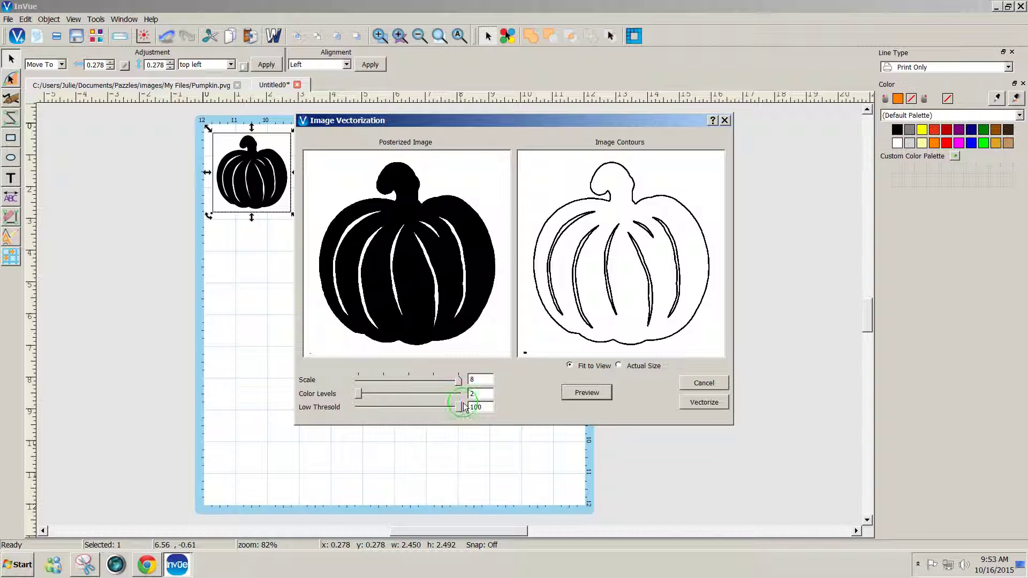
{"action": "left_click", "coordinate": [586, 392]}
{"action": "left_click_drag", "start_coordinate": [459, 408], "coordinate": [344, 412]}
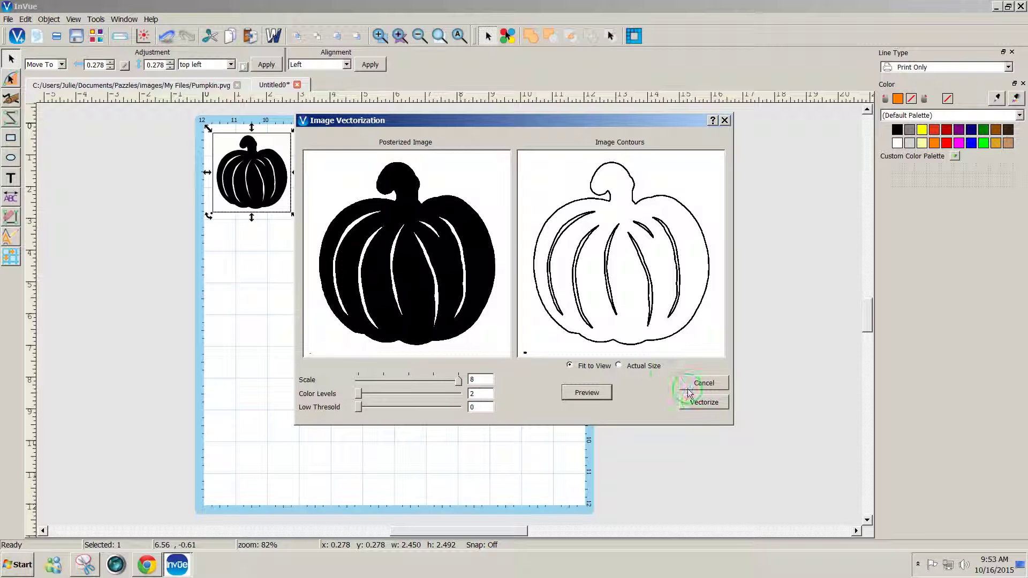
Vectorize the pumpkin image and group all the traced pumpkin shapes with transparency, leaving out the original image
{"action": "left_click", "coordinate": [699, 403]}
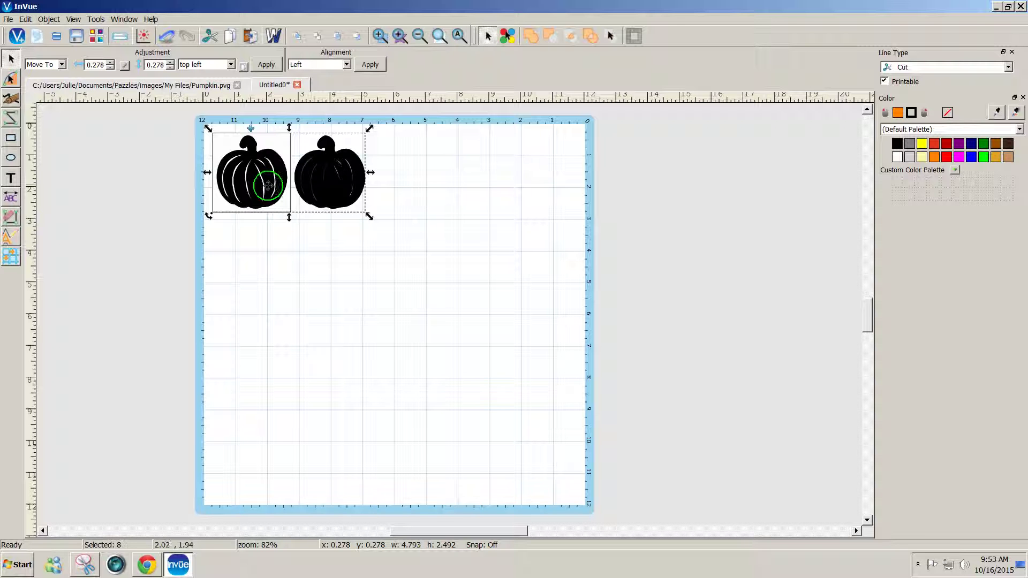
{"action": "left_click_drag", "start_coordinate": [410, 240], "coordinate": [278, 101]}
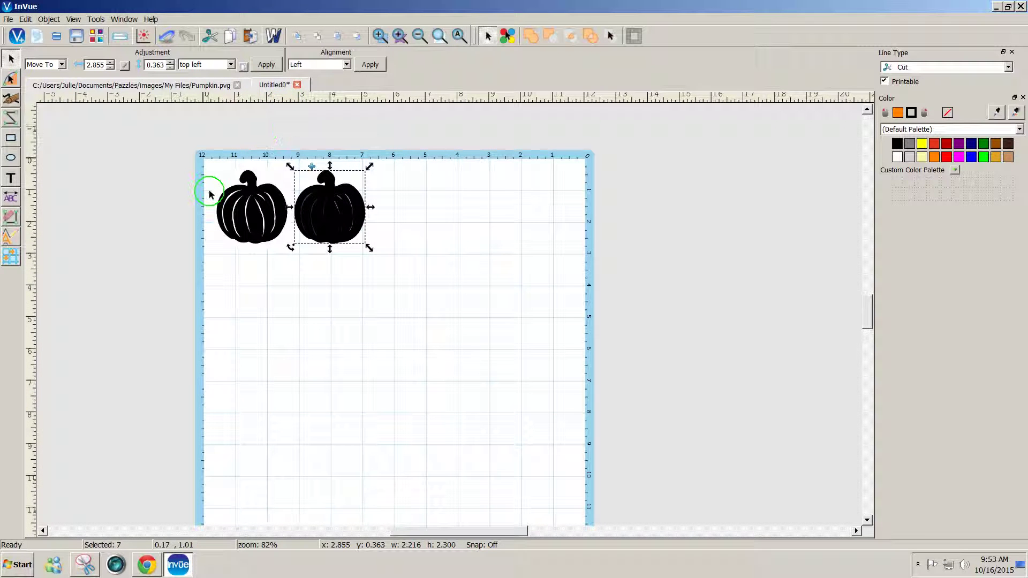
{"action": "right_click", "coordinate": [326, 213]}
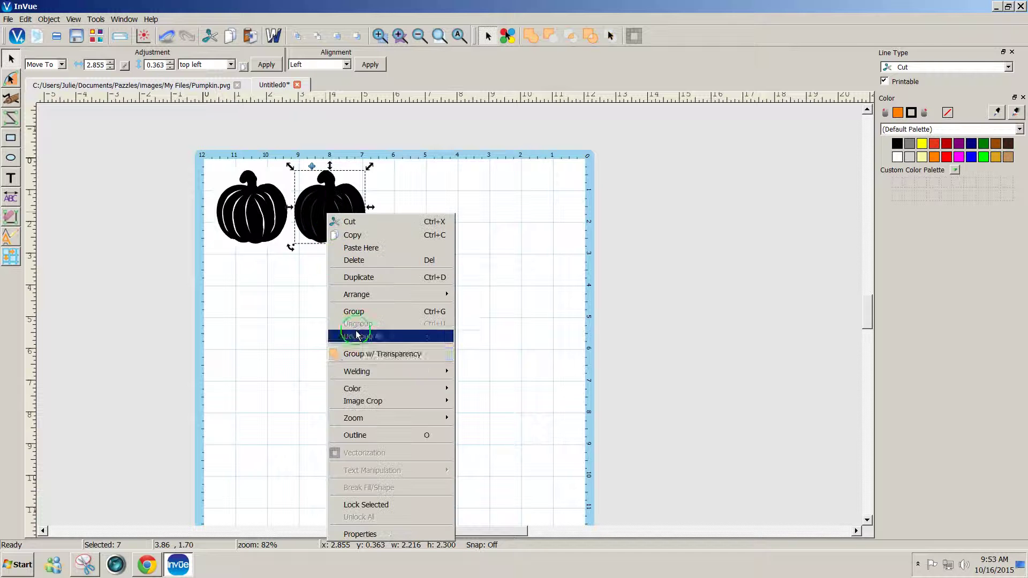
{"action": "left_click", "coordinate": [356, 353]}
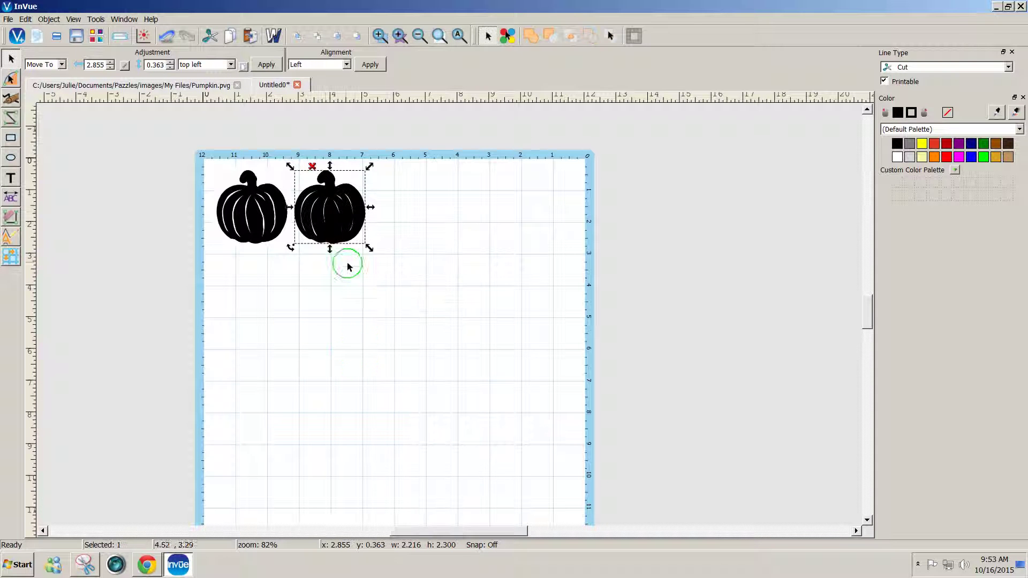
Enlarge the grouped vector pumpkin proportionally to about 6.06 in wide and 6.29 in high
{"action": "left_click_drag", "start_coordinate": [371, 248], "coordinate": [513, 366]}
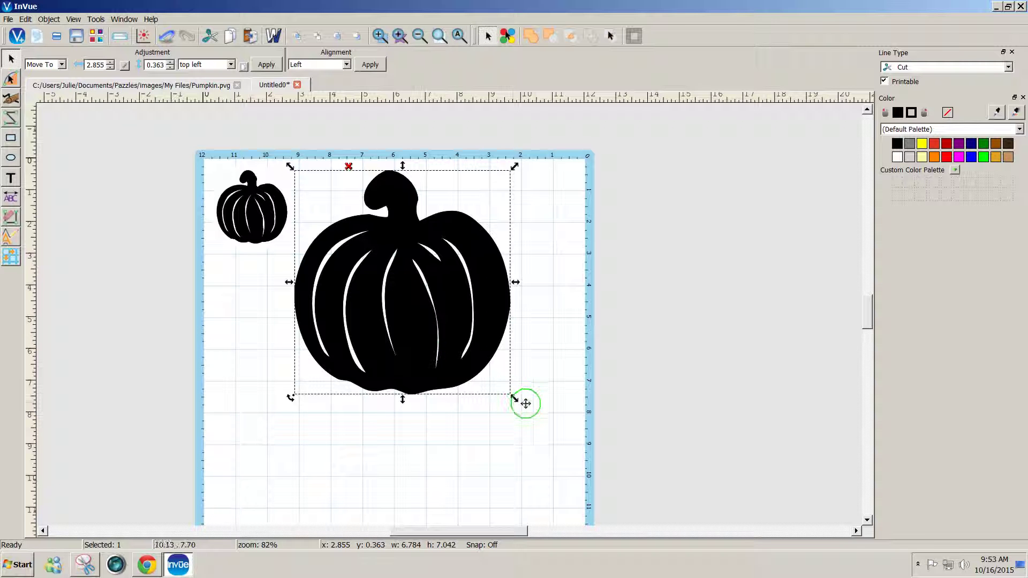
{"action": "left_click_drag", "start_coordinate": [514, 398], "coordinate": [490, 378]}
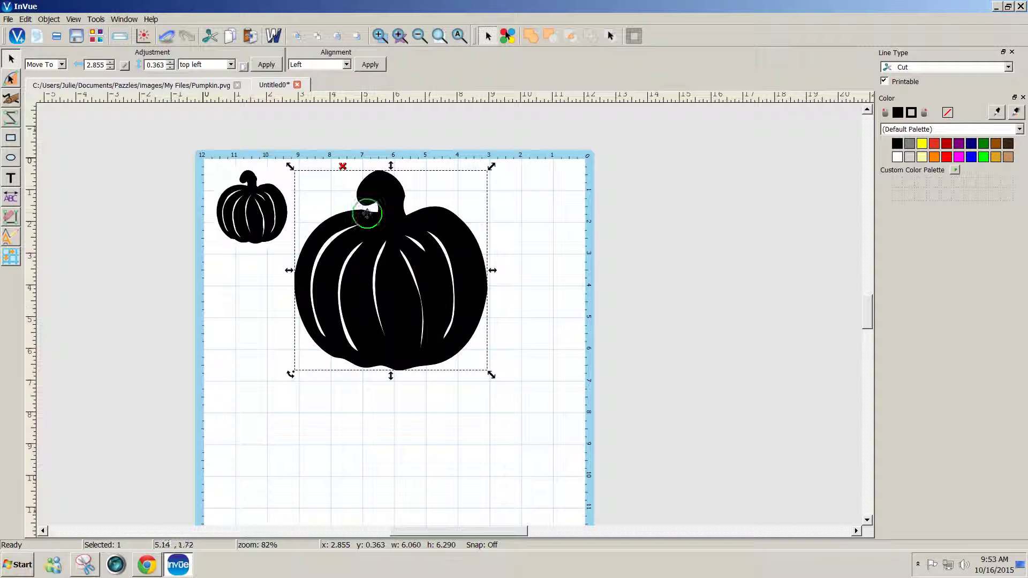
Ungroup the enlarged pumpkin, examine its cut lines in wireframe view, and restore the transparency group
{"action": "left_click", "coordinate": [343, 167]}
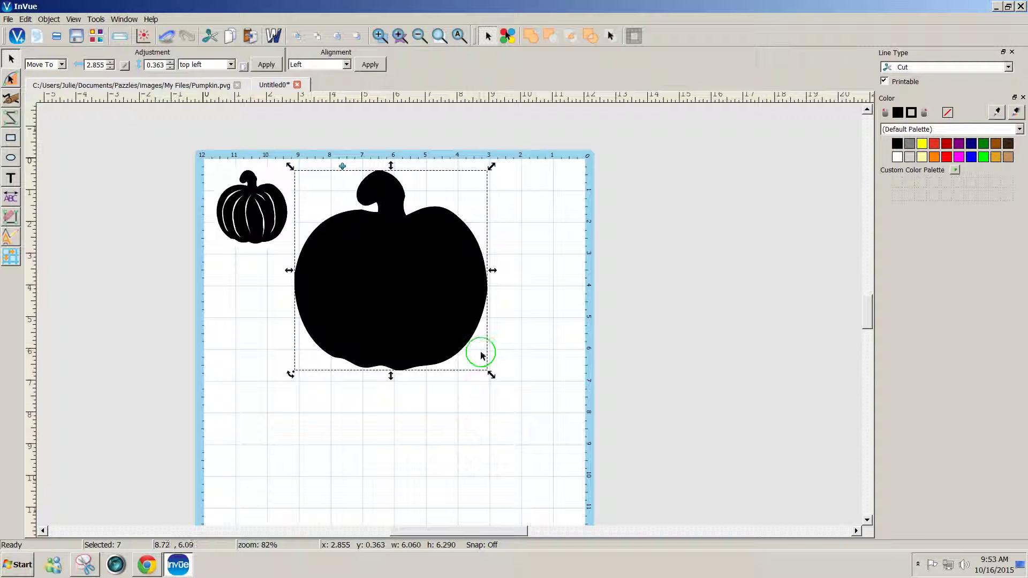
{"action": "left_click", "coordinate": [275, 36]}
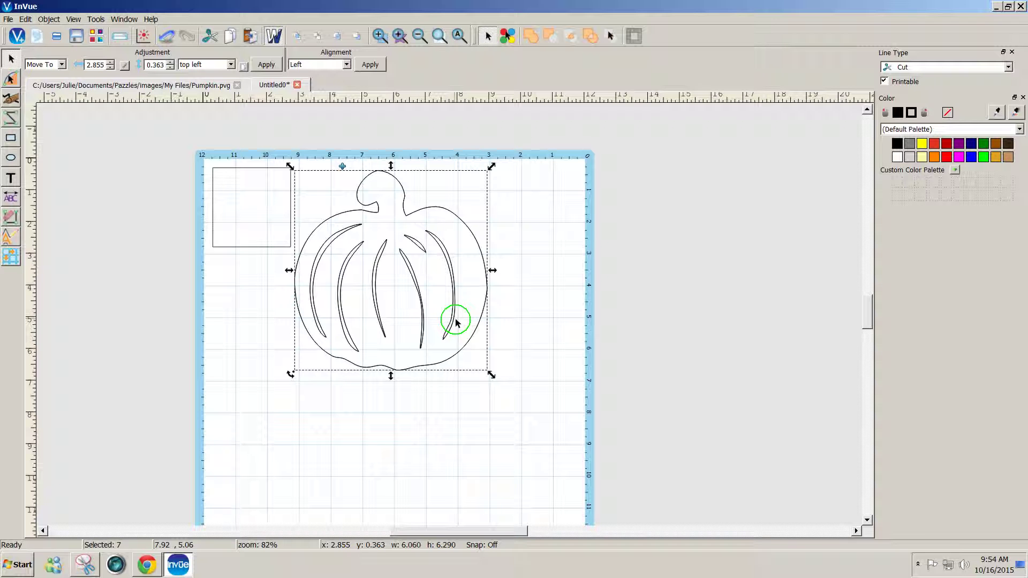
{"action": "left_click", "coordinate": [343, 168]}
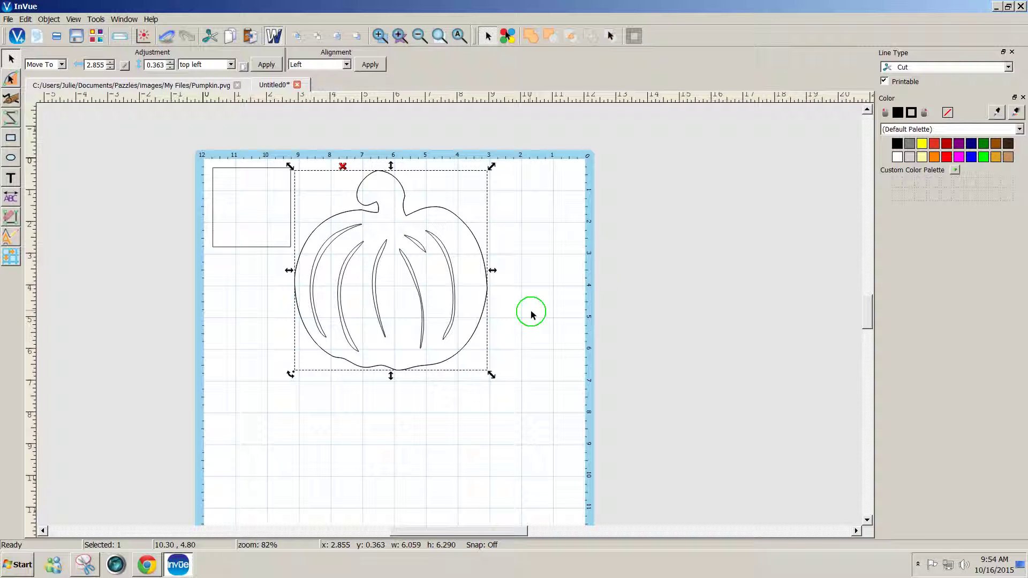
Color the vector pumpkin orange, and ungroup it to show its separate shapes in filled view
{"action": "left_click", "coordinate": [935, 157]}
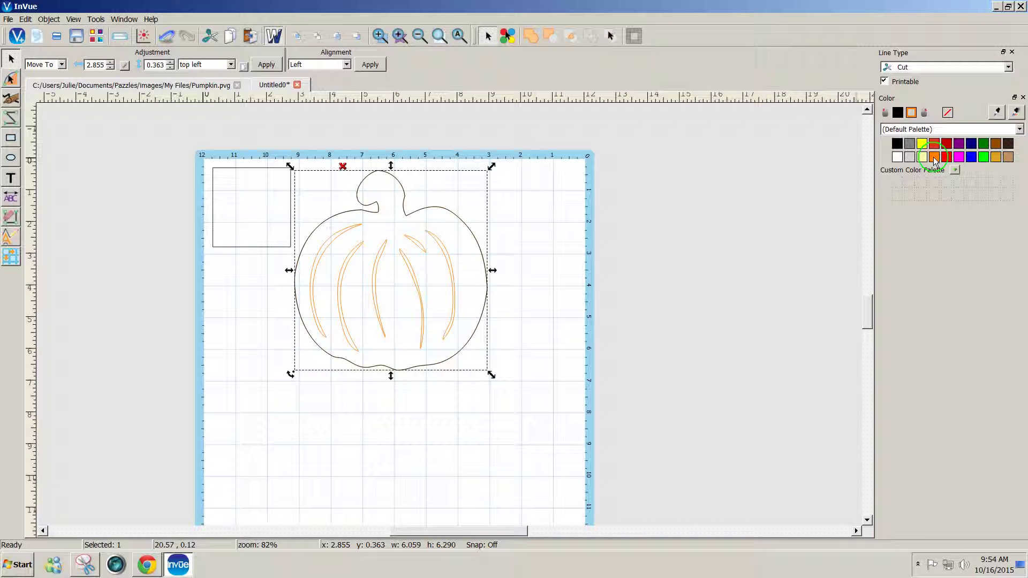
{"action": "left_click", "coordinate": [342, 166]}
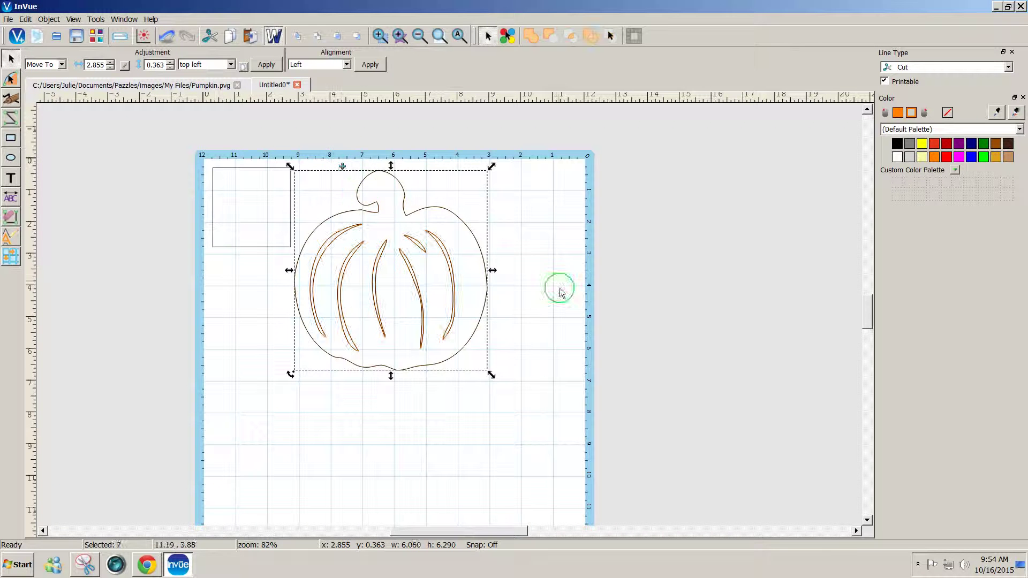
{"action": "mouse_move", "coordinate": [555, 399]}
{"action": "left_mouse_down"}
{"action": "mouse_move", "coordinate": [335, 202]}
{"action": "mouse_move", "coordinate": [290, 144]}
{"action": "left_mouse_up"}
{"action": "left_click", "coordinate": [522, 247]}
{"action": "left_click", "coordinate": [274, 38]}
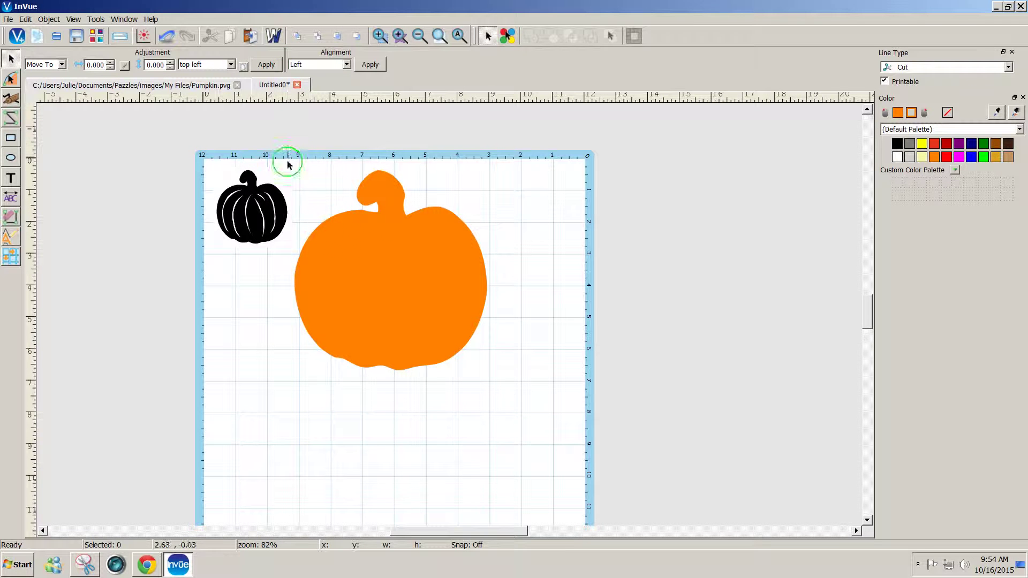
Group all the orange pumpkin shapes with transparency, leaving out the black original, and move the group slightly to about x 3.2, y 0.67
{"action": "left_click_drag", "start_coordinate": [287, 164], "coordinate": [482, 379]}
{"action": "left_click", "coordinate": [396, 305]}
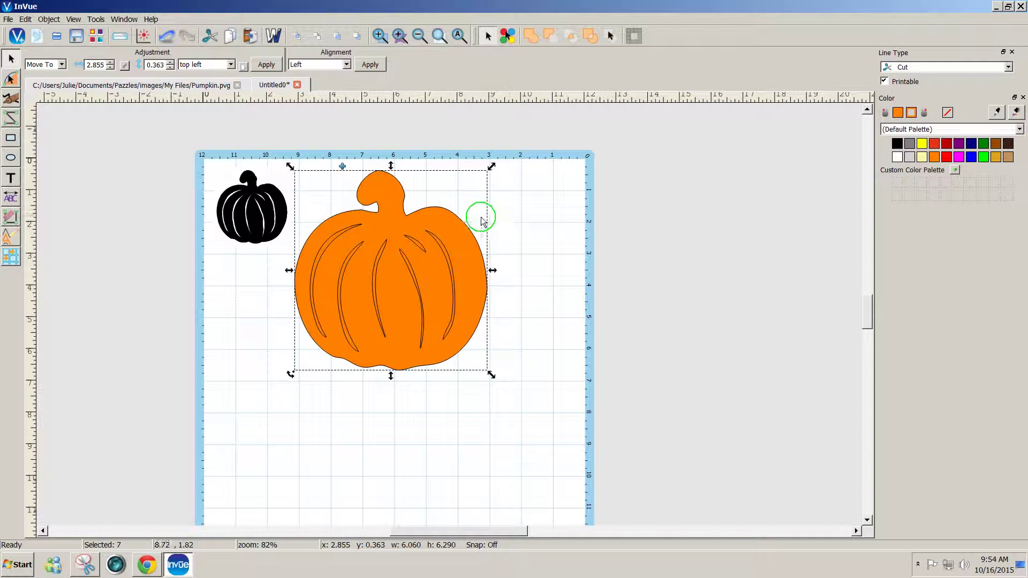
{"action": "left_click_drag", "start_coordinate": [506, 155], "coordinate": [230, 415]}
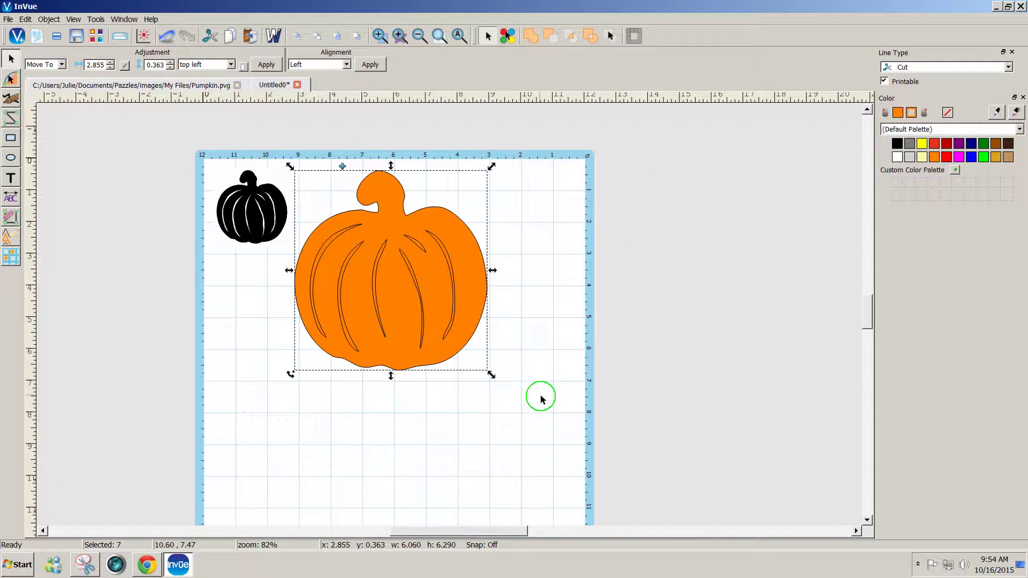
{"action": "left_click_drag", "start_coordinate": [533, 410], "coordinate": [286, 143]}
{"action": "right_click", "coordinate": [387, 263]}
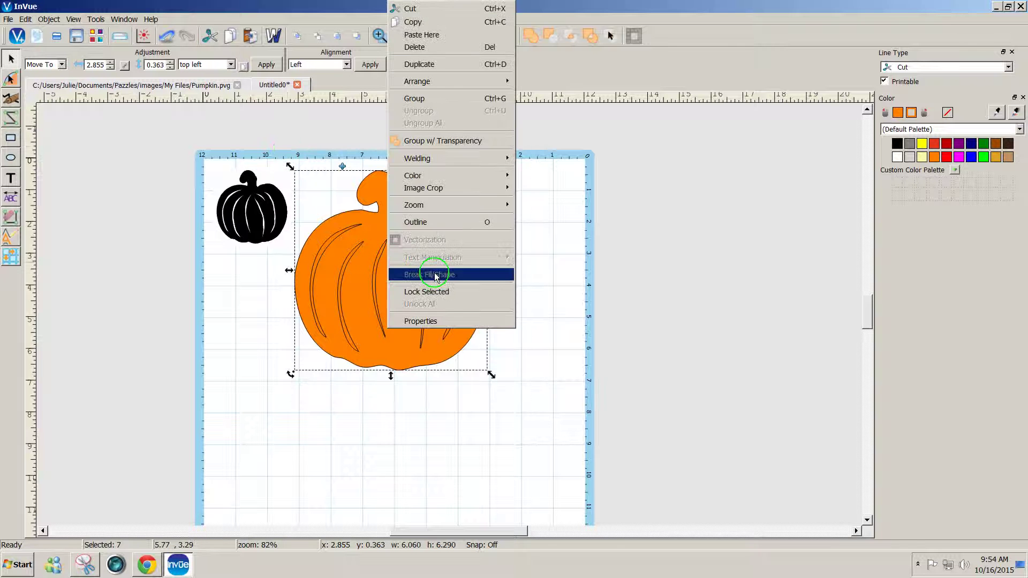
{"action": "left_click", "coordinate": [446, 139]}
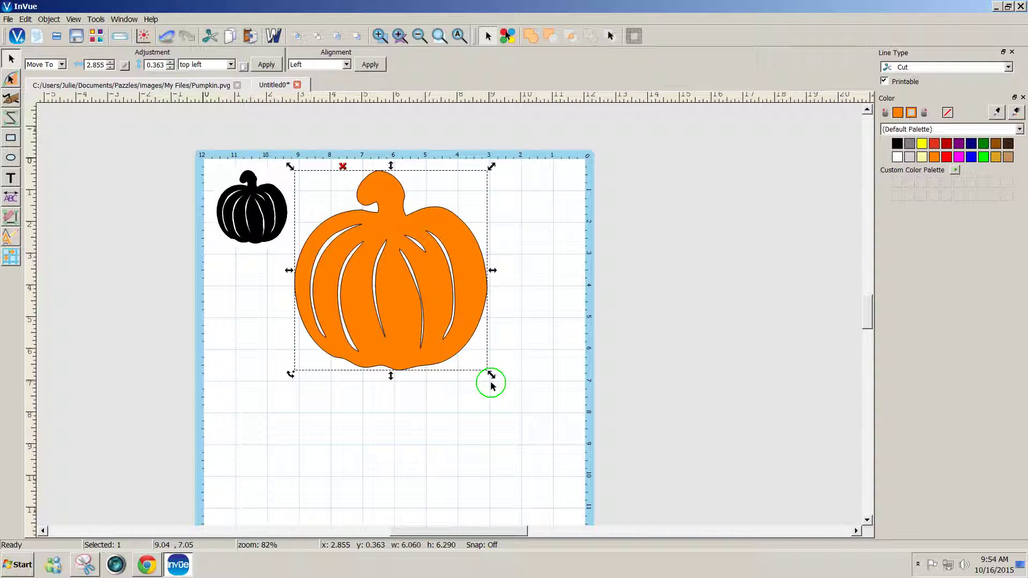
{"action": "left_click_drag", "start_coordinate": [420, 360], "coordinate": [431, 370]}
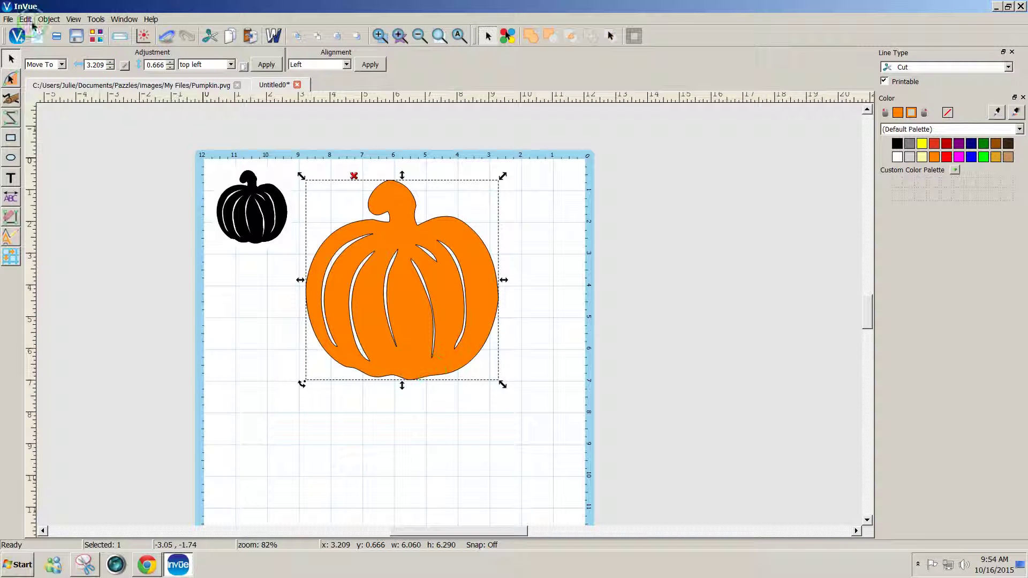
Save the document as a new file named Pumpkin1.pvg in the My Files folder
{"action": "left_click", "coordinate": [8, 19]}
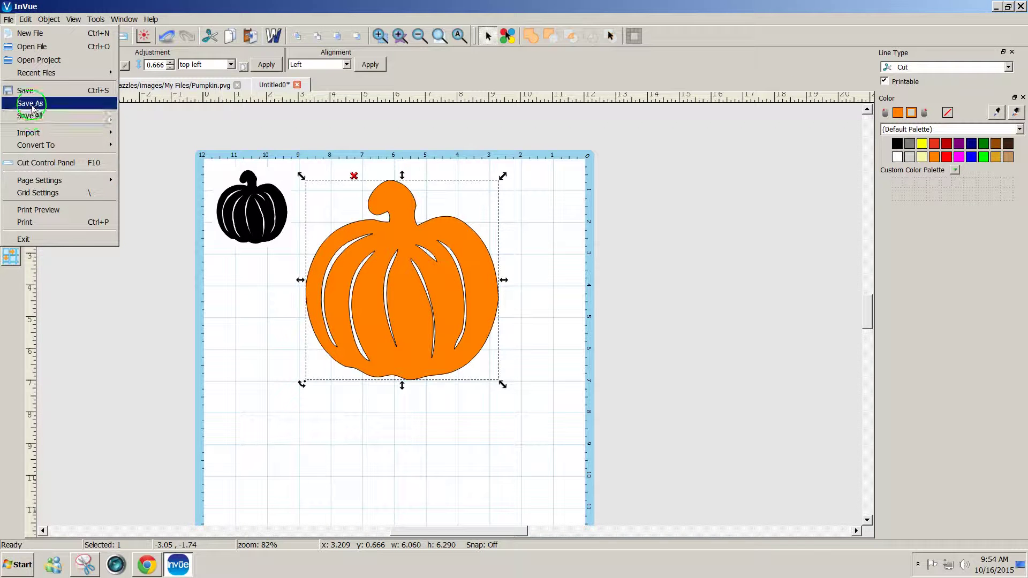
{"action": "left_click", "coordinate": [16, 101]}
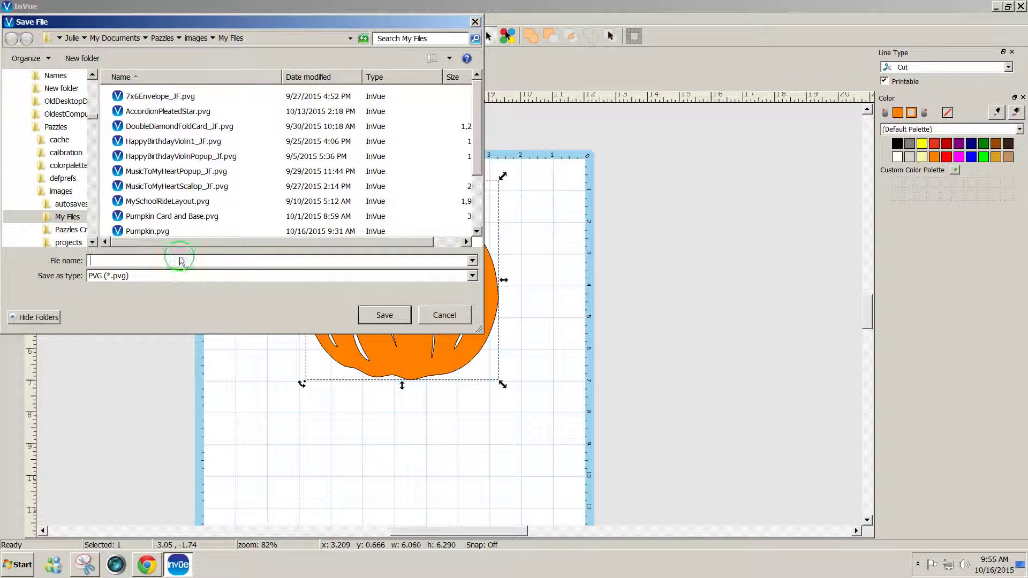
{"action": "left_click", "coordinate": [155, 233]}
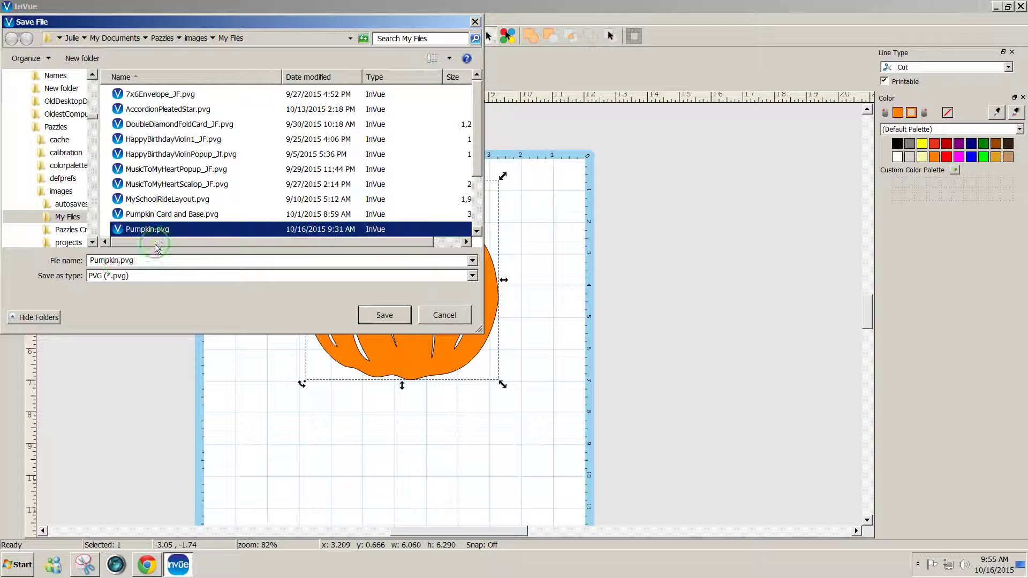
{"action": "left_click", "coordinate": [115, 261]}
{"action": "double_click", "coordinate": [117, 261]}
{"action": "left_click", "coordinate": [118, 261]}
{"action": "type", "text": "1"}
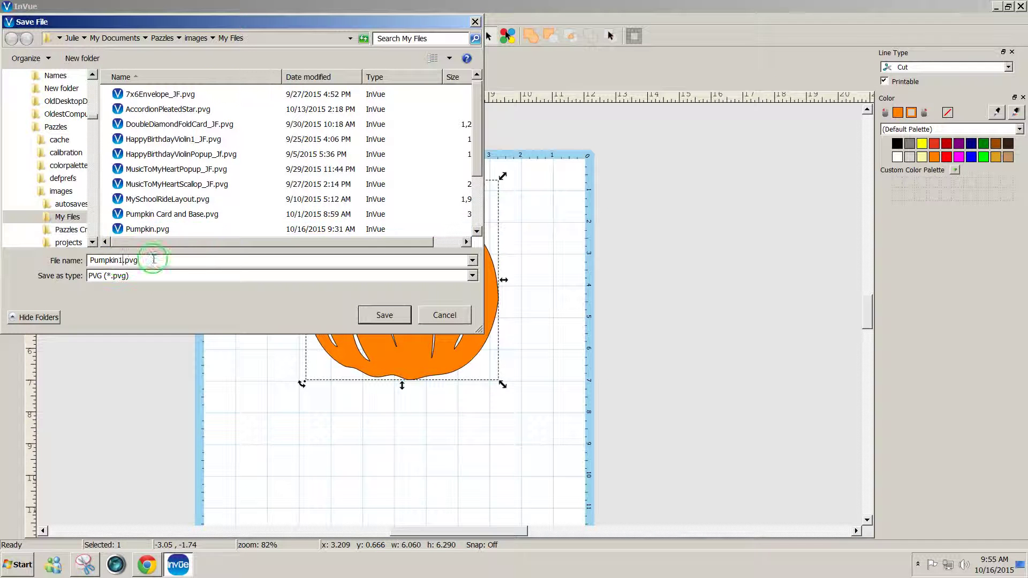
{"action": "left_click", "coordinate": [383, 316]}
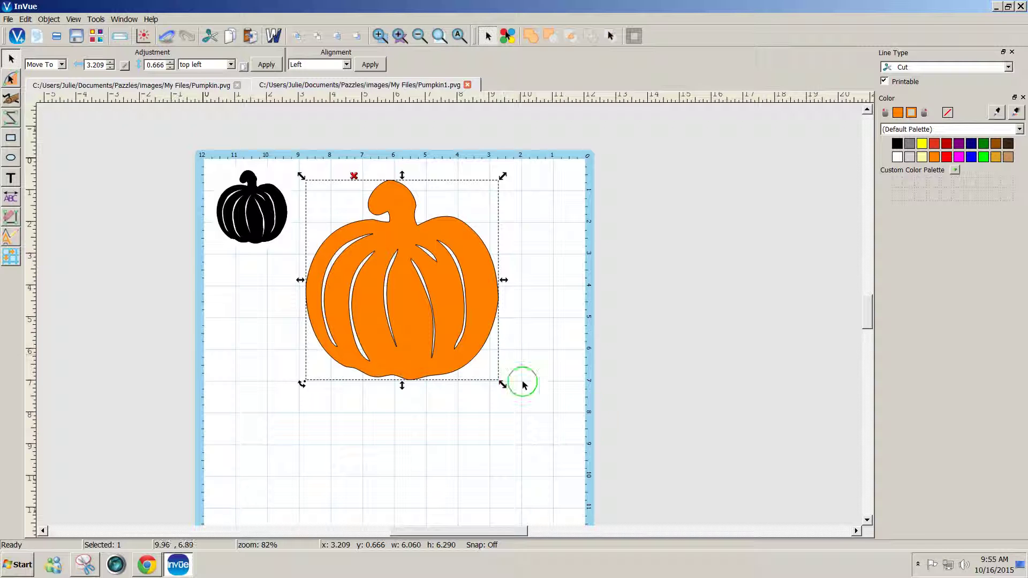
{"action": "left_click", "coordinate": [919, 566]}
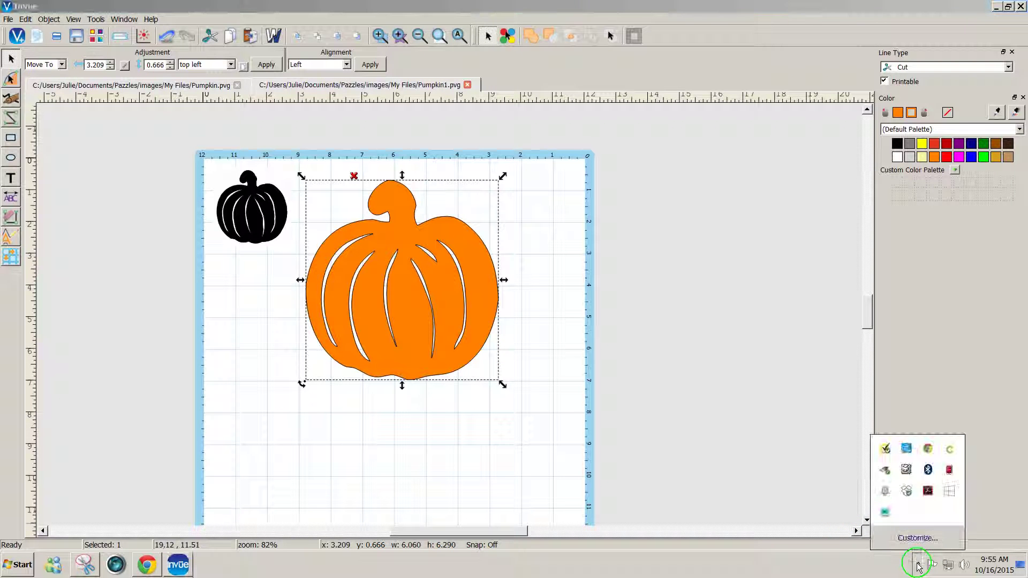